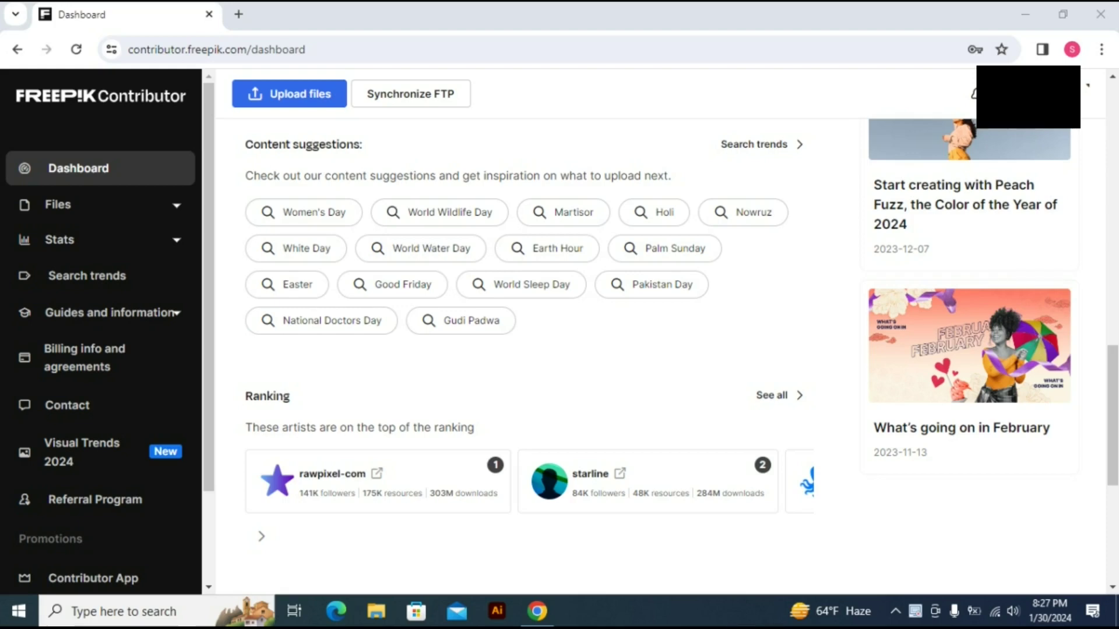
# Scroll the Contributor dashboard down to the footer's Help links, including Support
pyautogui.scroll(-5, 667, 356)
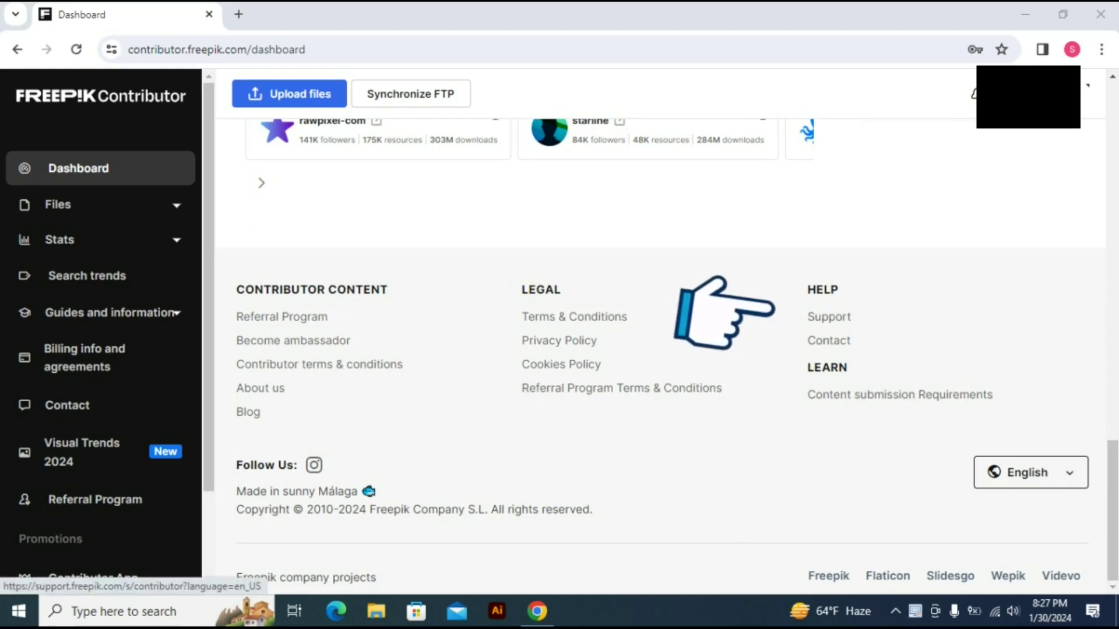
# Open the Contributor help centre in a new tab and scroll to the Submit a request option
pyautogui.click(829, 318)
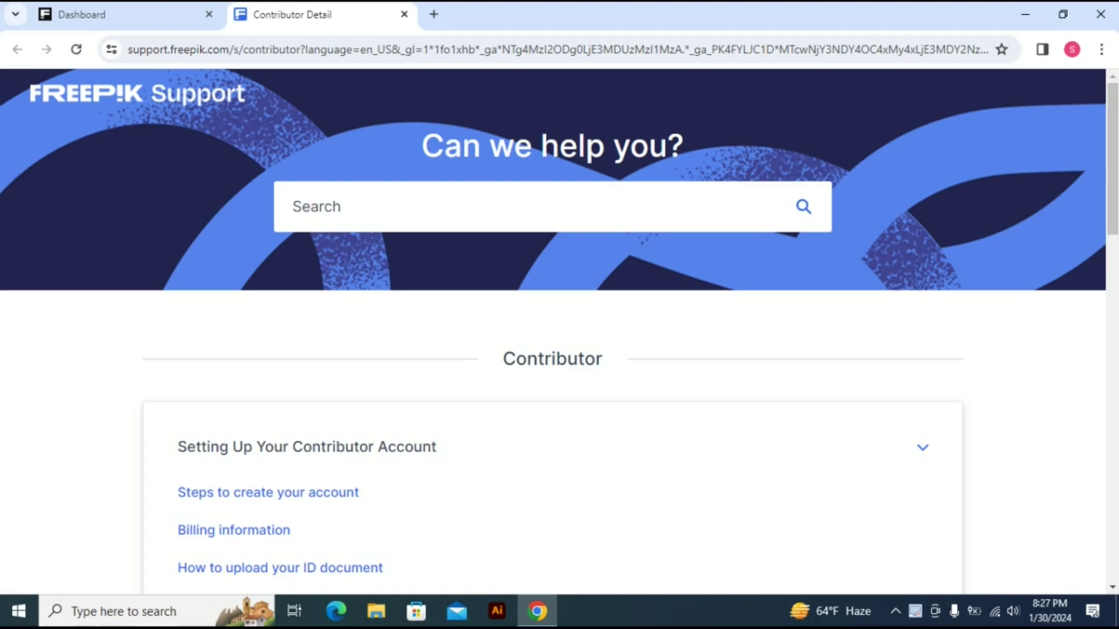
pyautogui.scroll(-5, 552, 326)
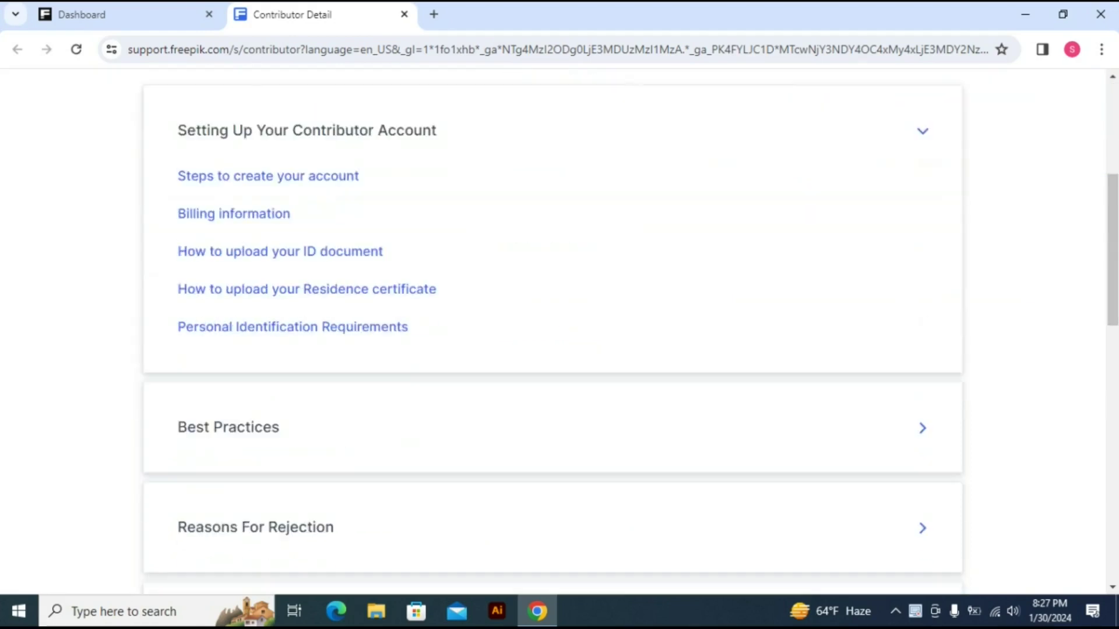
pyautogui.scroll(-4, 552, 327)
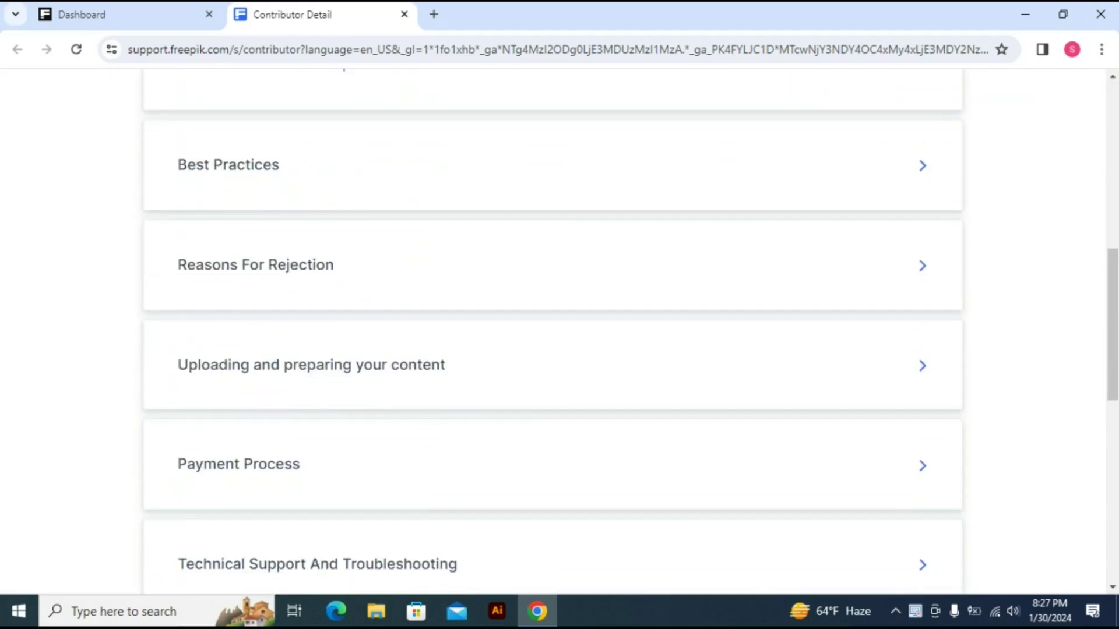
pyautogui.scroll(-3, 552, 326)
pyautogui.scroll(-2, 552, 326)
pyautogui.scroll(-1, 553, 326)
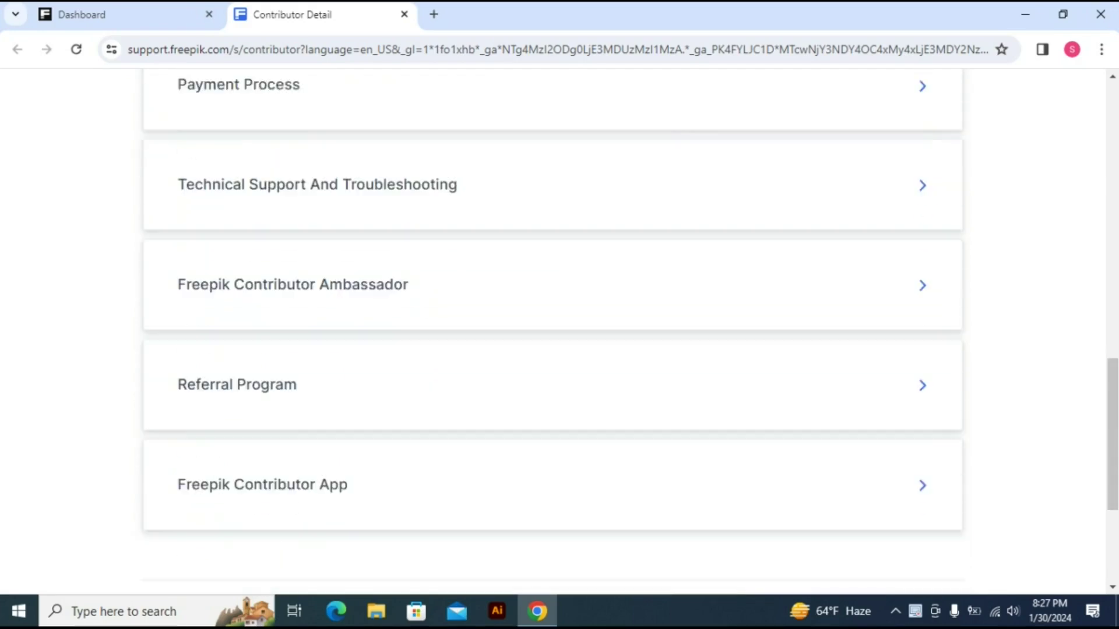
pyautogui.scroll(-2, 553, 327)
pyautogui.scroll(-2, 552, 326)
pyautogui.scroll(-1, 552, 325)
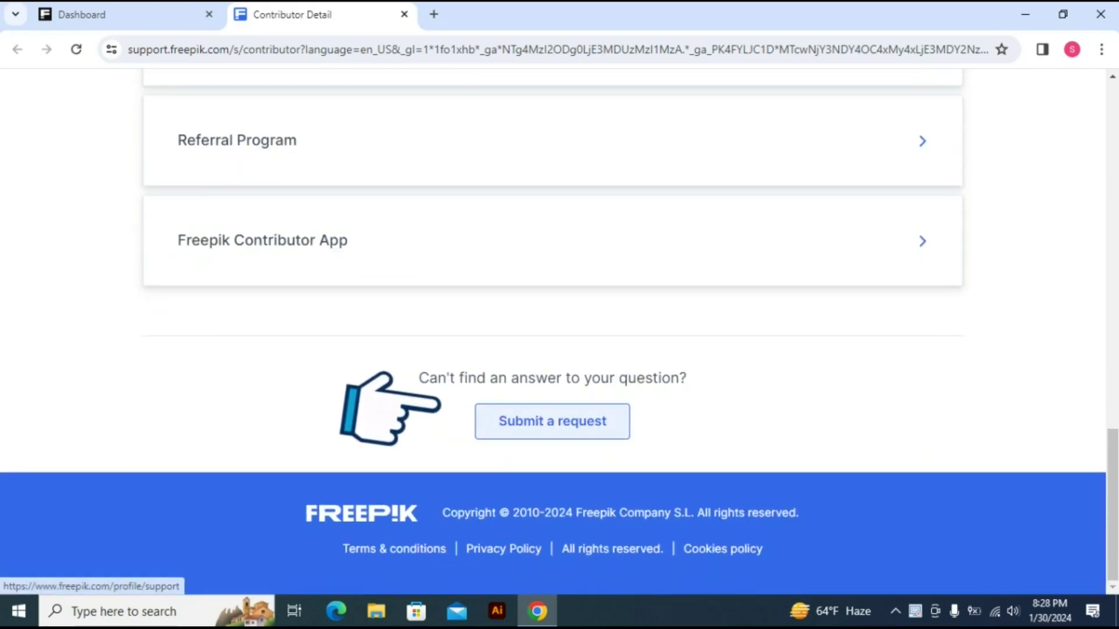
# Open the request form and choose 'I am a contributor' as the reason
pyautogui.click(553, 421)
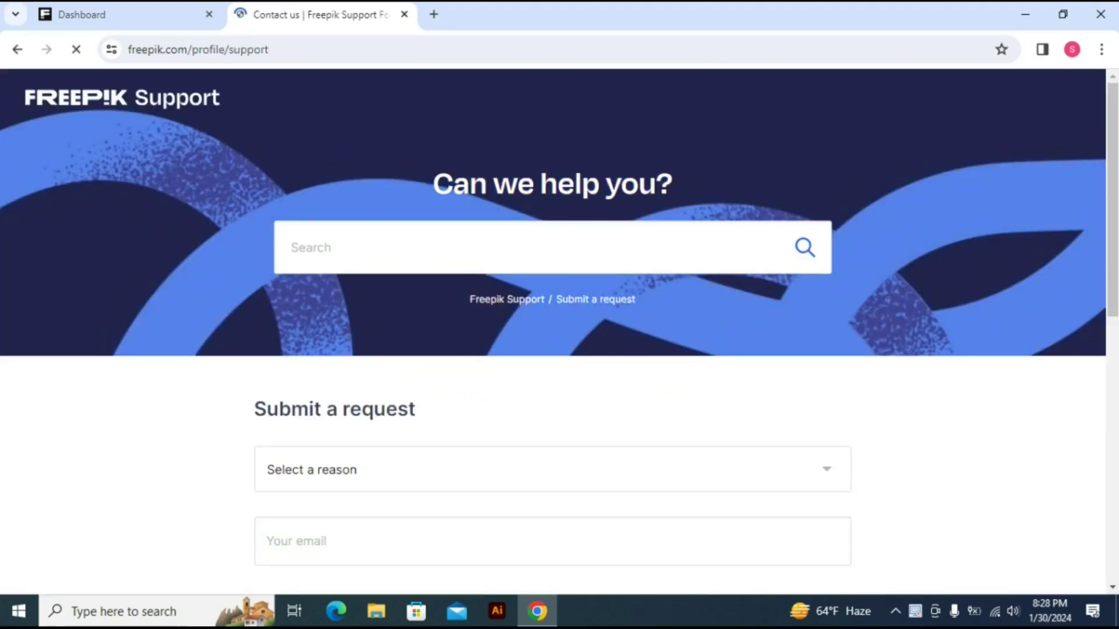
pyautogui.scroll(-2, 552, 326)
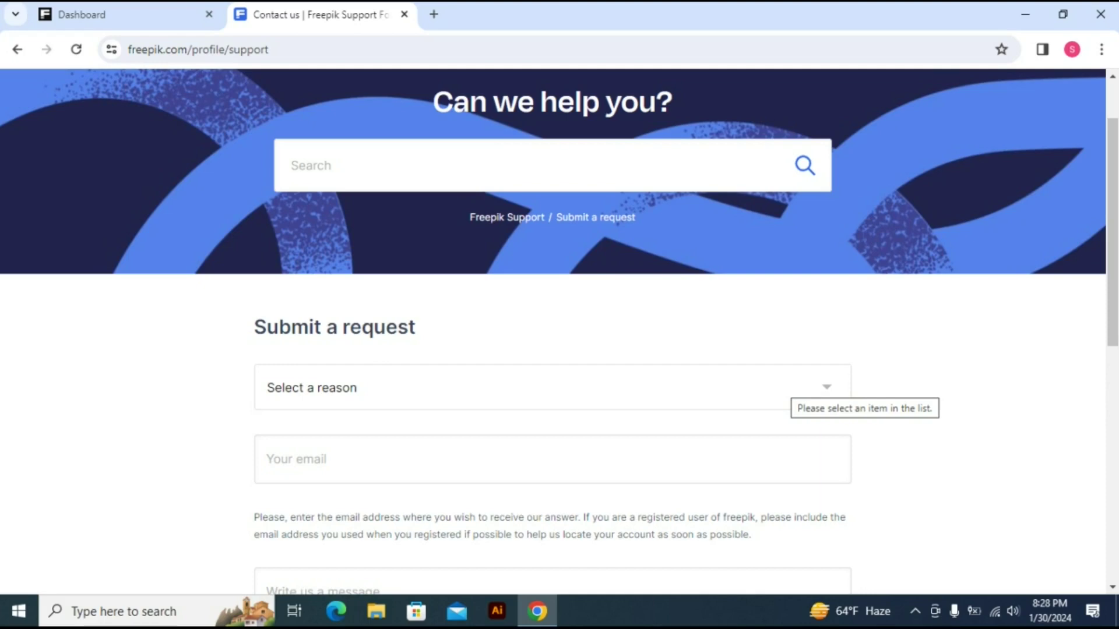
pyautogui.click(825, 387)
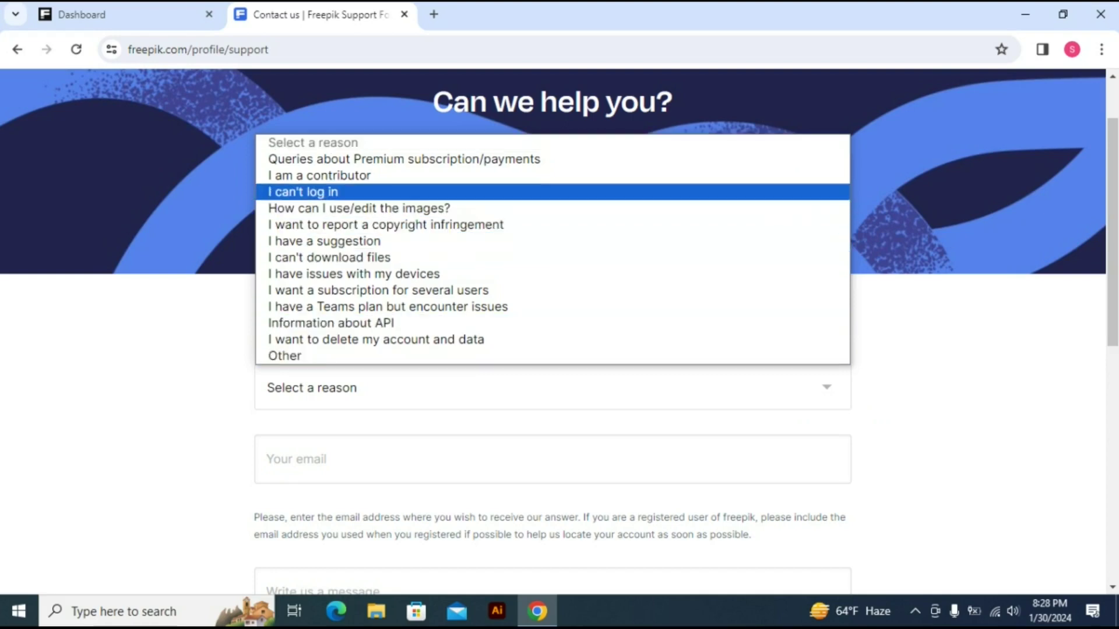
pyautogui.click(319, 176)
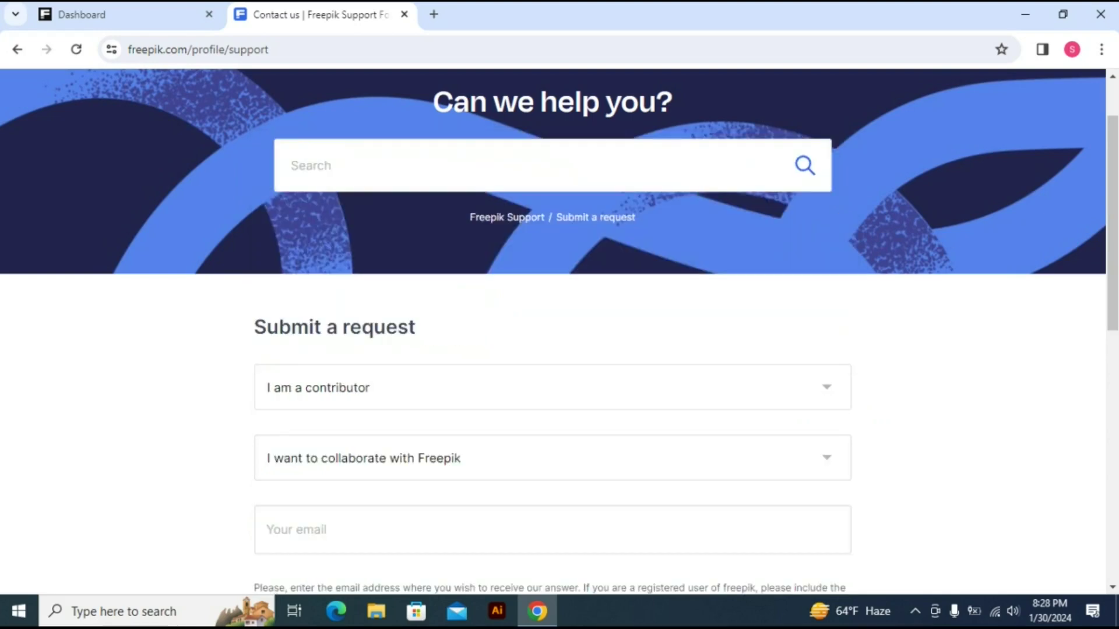
# Select 'I want to delete my files' as the contributor request type
pyautogui.scroll(-1, 560, 351)
pyautogui.scroll(-2, 559, 349)
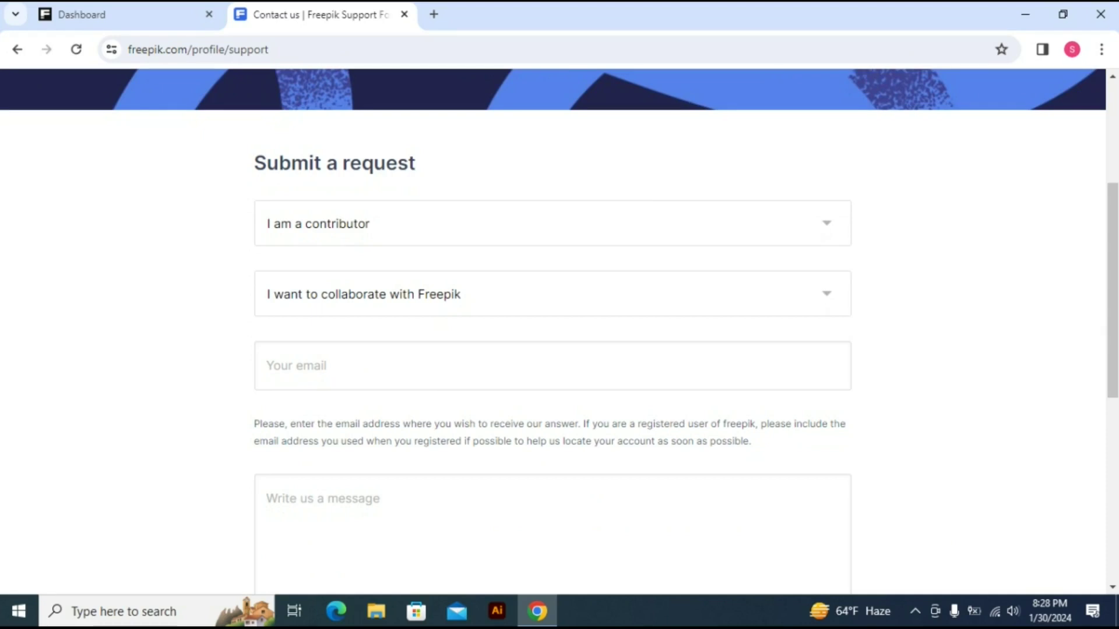
pyautogui.scroll(-1, 559, 333)
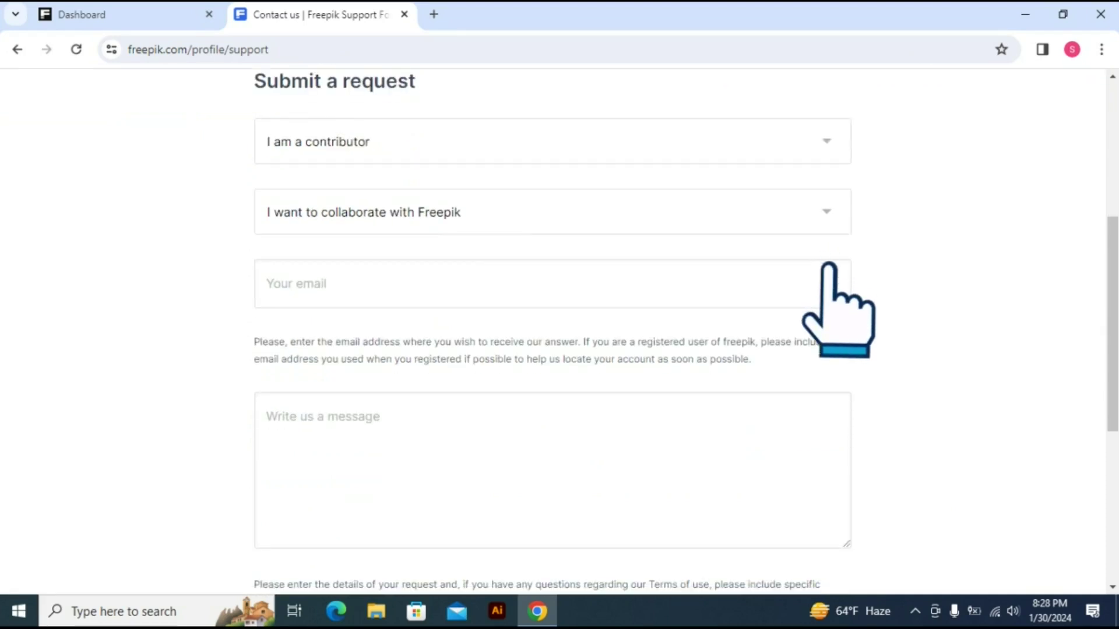
pyautogui.click(548, 212)
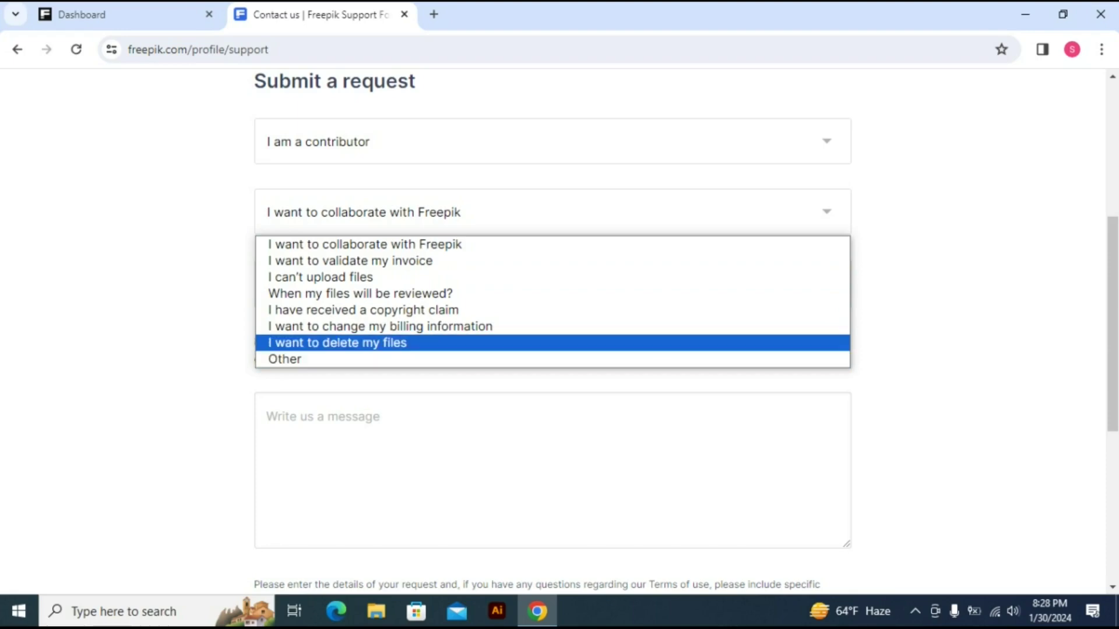
pyautogui.click(338, 342)
pyautogui.scroll(3, 560, 326)
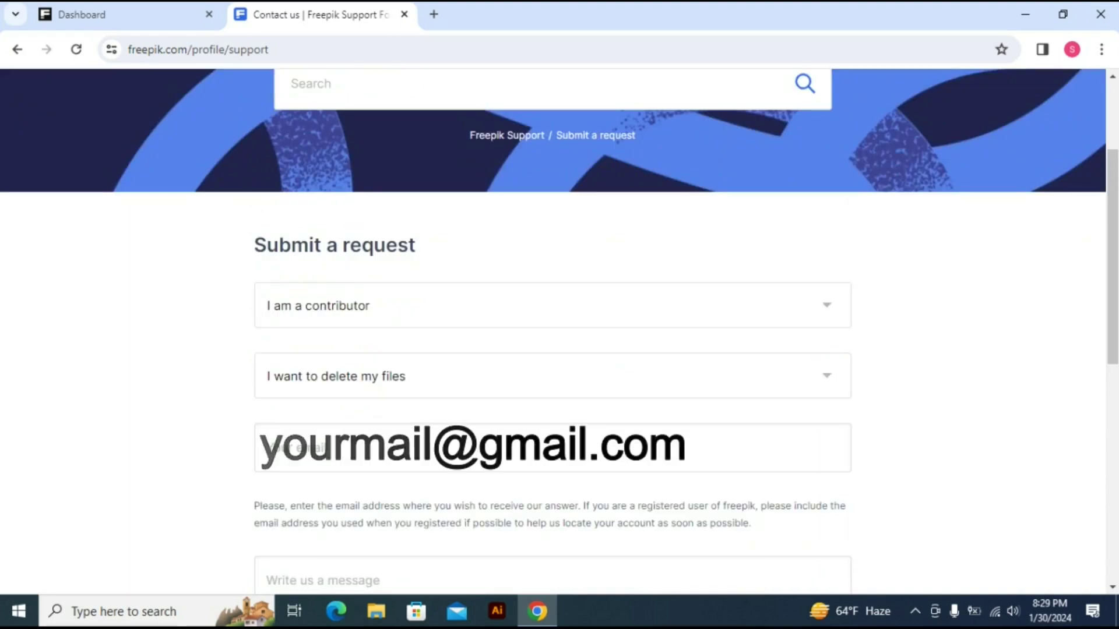
pyautogui.scroll(-1, 560, 326)
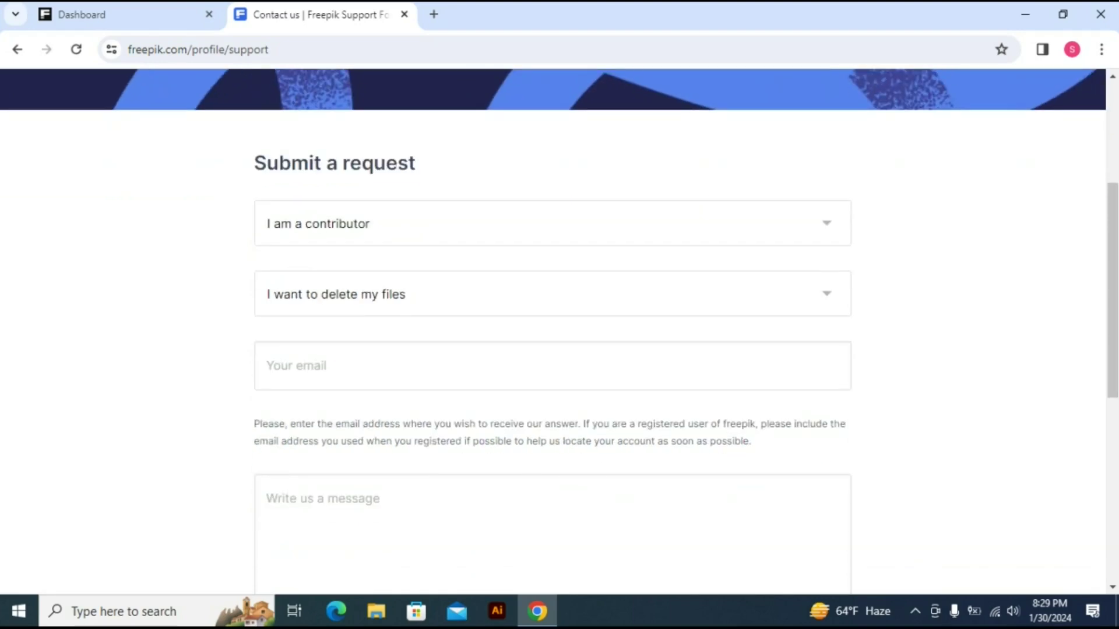
# Begin the message with the greeting 'Dear Freepik Team,' on its own line
pyautogui.click(553, 303)
pyautogui.write('Dear Free')
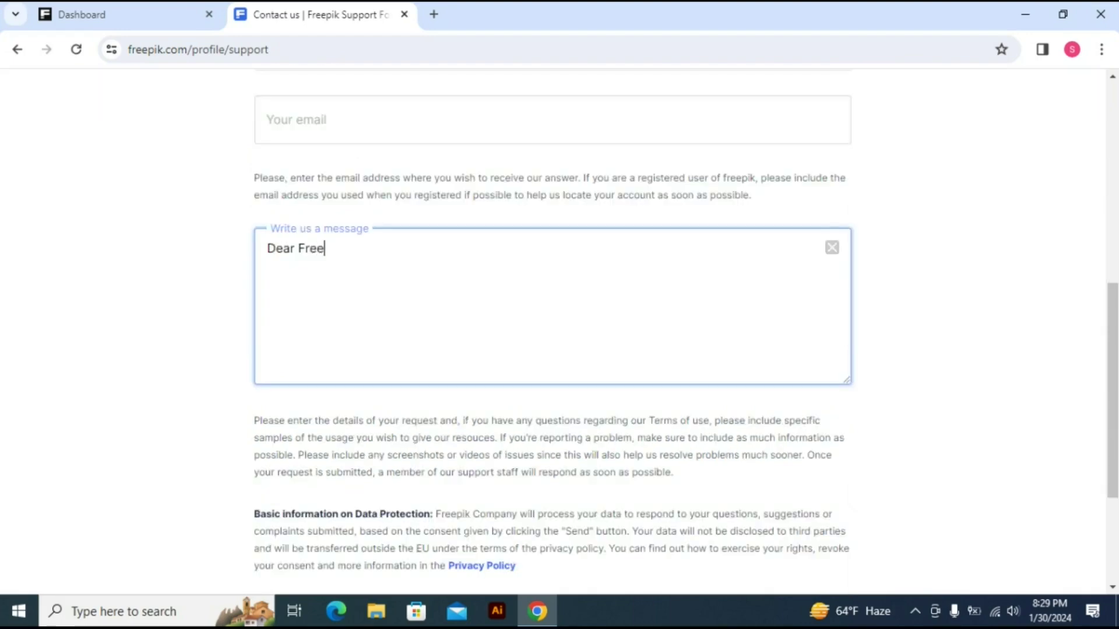
pyautogui.write('pik Team')
pyautogui.rightClick(321, 255)
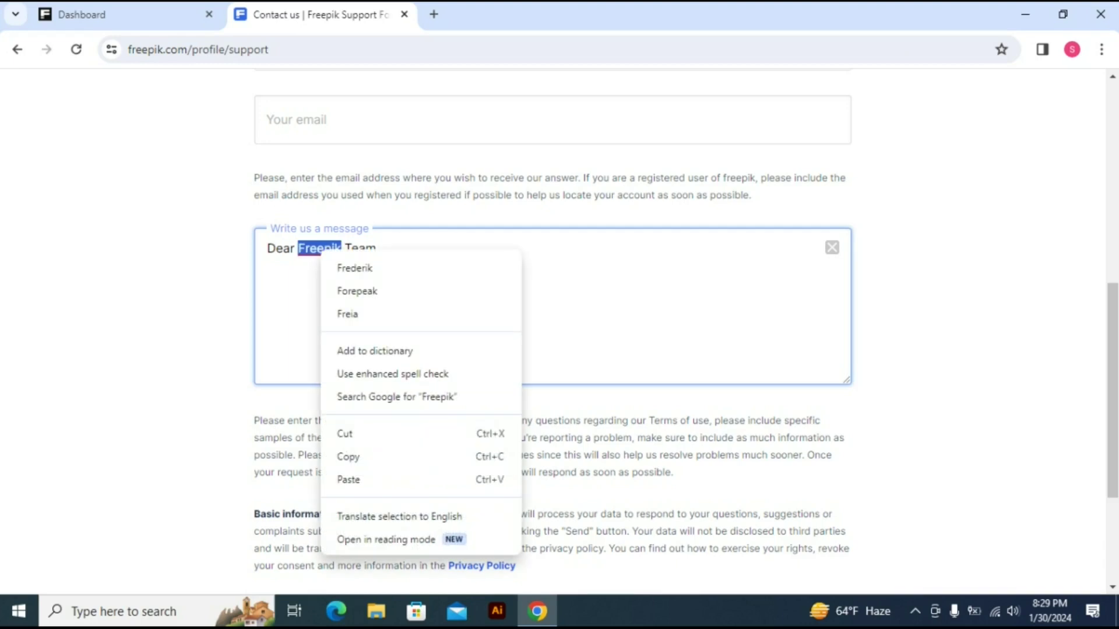
pyautogui.click(309, 249)
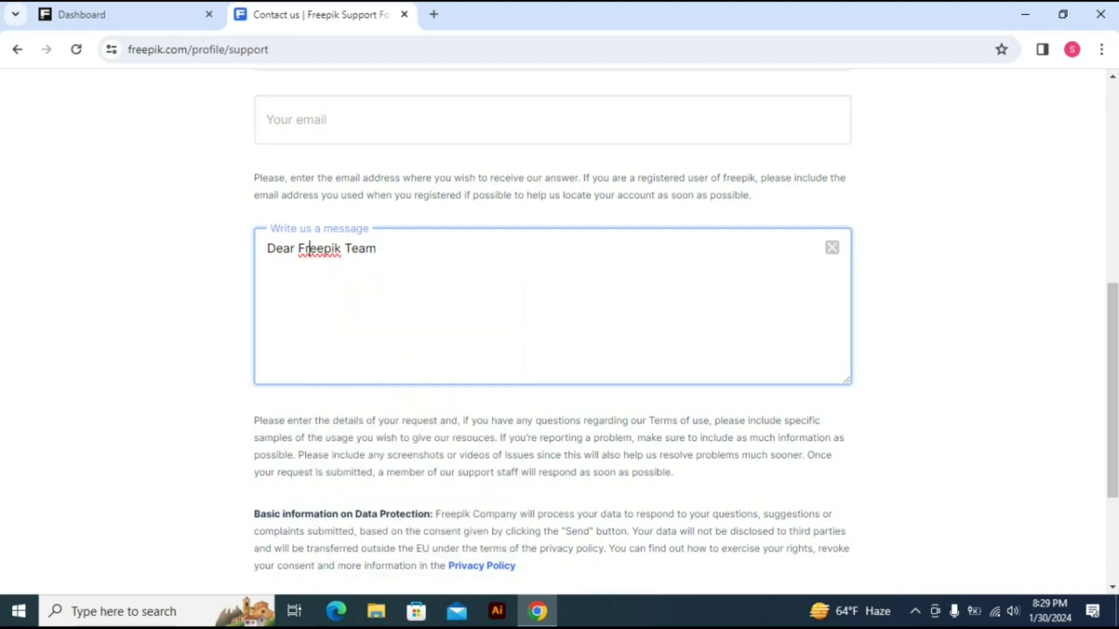
pyautogui.click(378, 248)
pyautogui.write(',')
pyautogui.press('Return')
# Write 'I Want To Delete One Of My Published File. The Link Of The Published File Is Given Below:'
pyautogui.write('I Wan')
pyautogui.write('t To T')
pyautogui.press('BackSpace')
pyautogui.write('Del')
pyautogui.write('ete W')
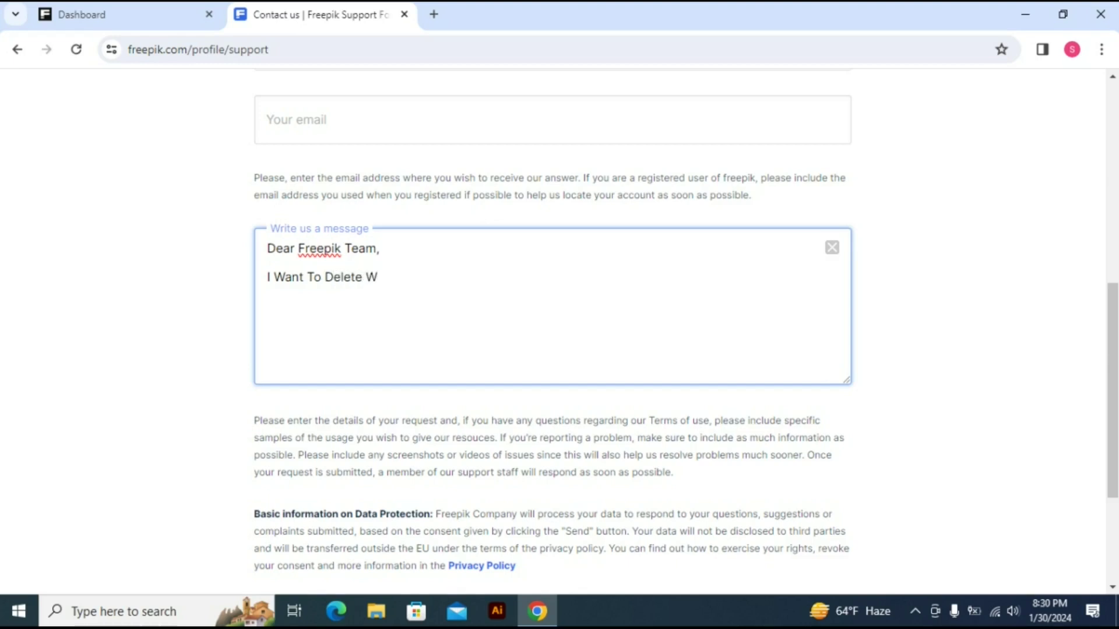
pyautogui.press('BackSpace')
pyautogui.write('One O')
pyautogui.write('f My ')
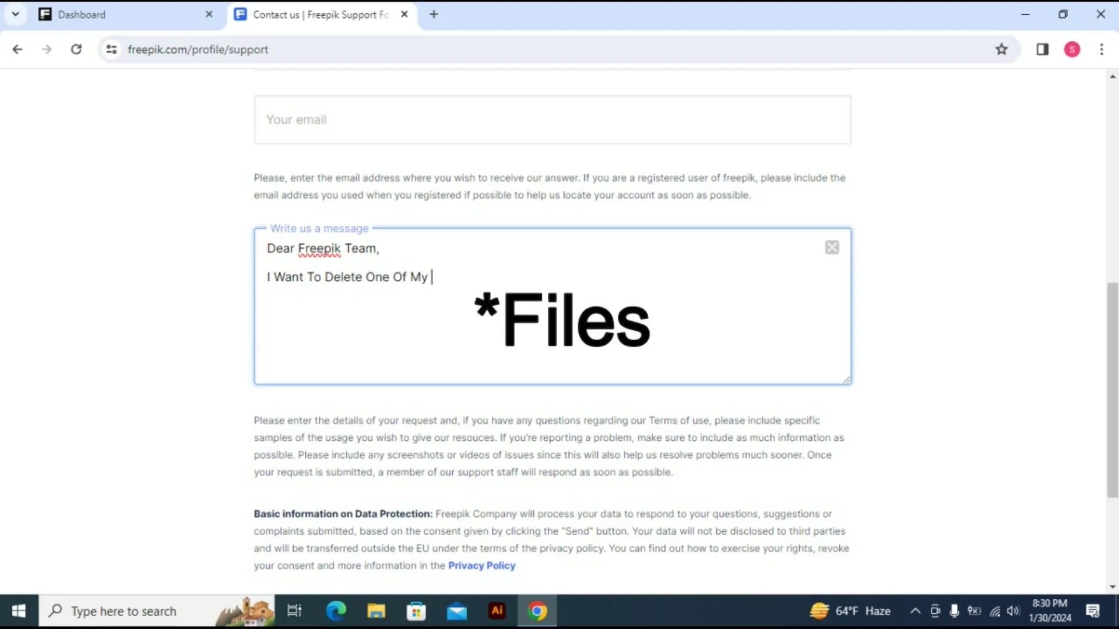
pyautogui.write('Publish')
pyautogui.write('ed')
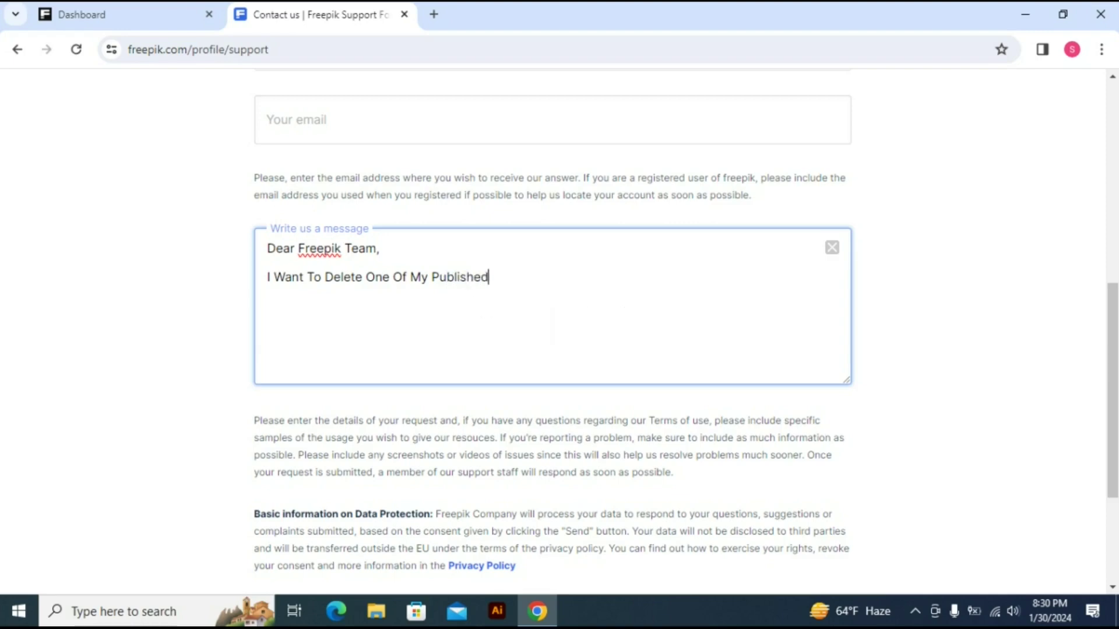
pyautogui.write(' File.')
pyautogui.write(' The L')
pyautogui.write('ink Of')
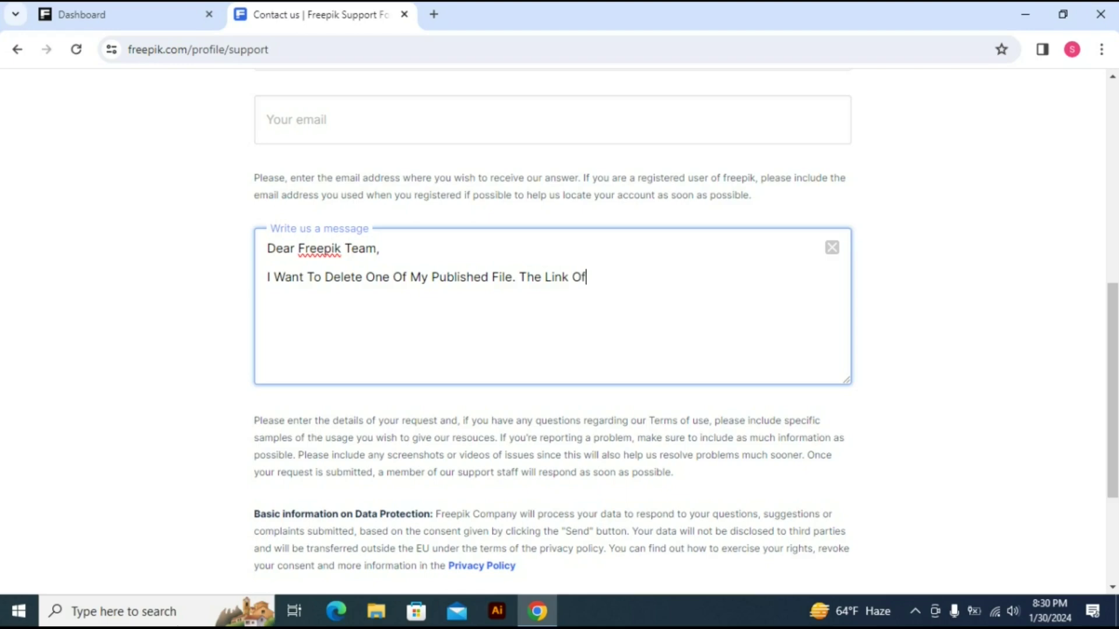
pyautogui.write(' Th')
pyautogui.press('BackSpace')
pyautogui.press('BackSpace')
pyautogui.write('Th')
pyautogui.write('e P')
pyautogui.write('ublish')
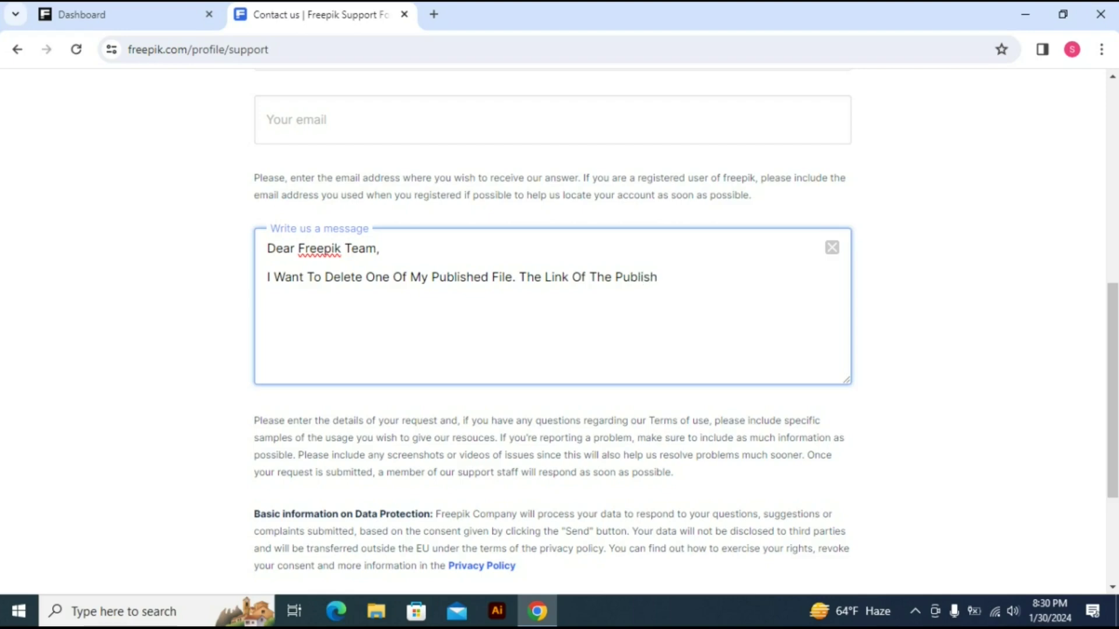
pyautogui.write('ed I')
pyautogui.write('File Is')
pyautogui.write('Given B')
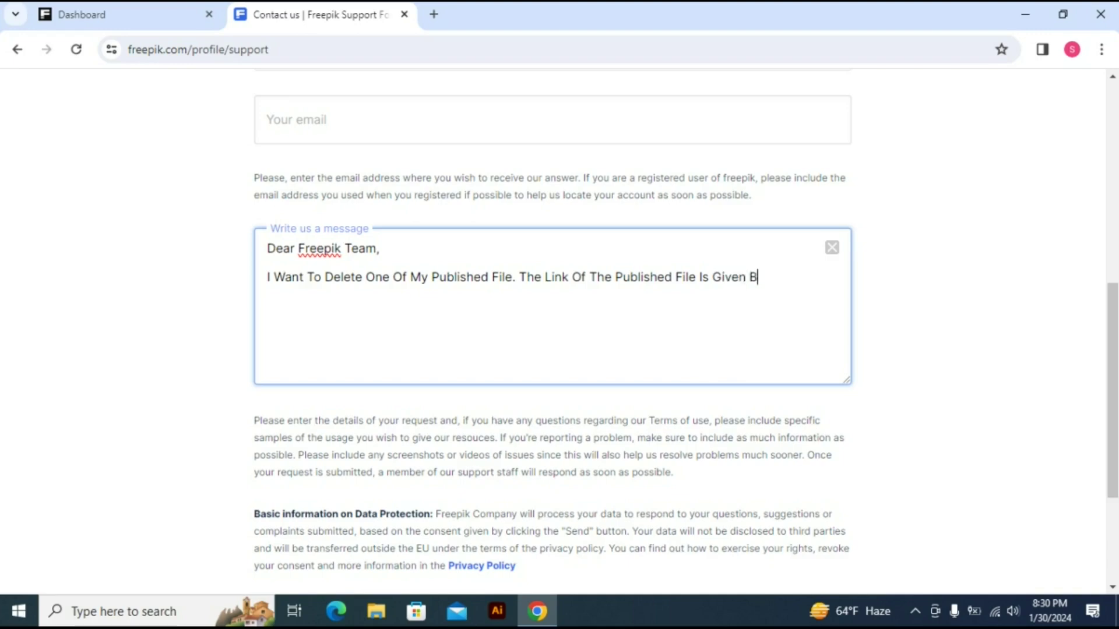
pyautogui.write('elow')
pyautogui.write('.')
pyautogui.write(':')
pyautogui.press('Return')
pyautogui.press('Return')
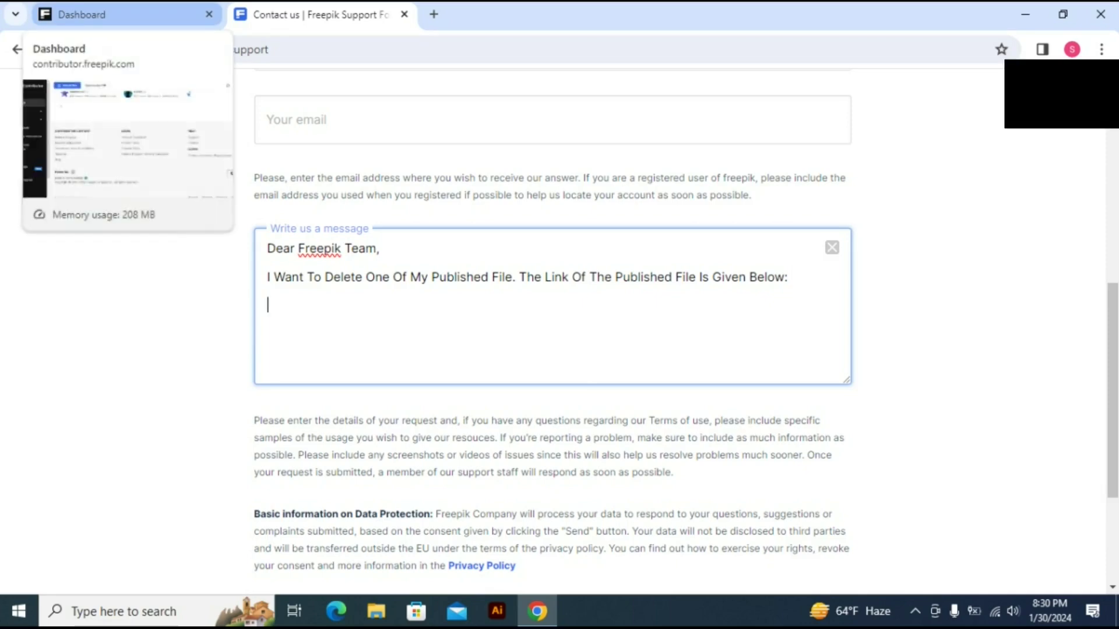
# Copy the link address of the published Fighter Mentality Typography T Shirt Design from Files > Published
pyautogui.click(116, 14)
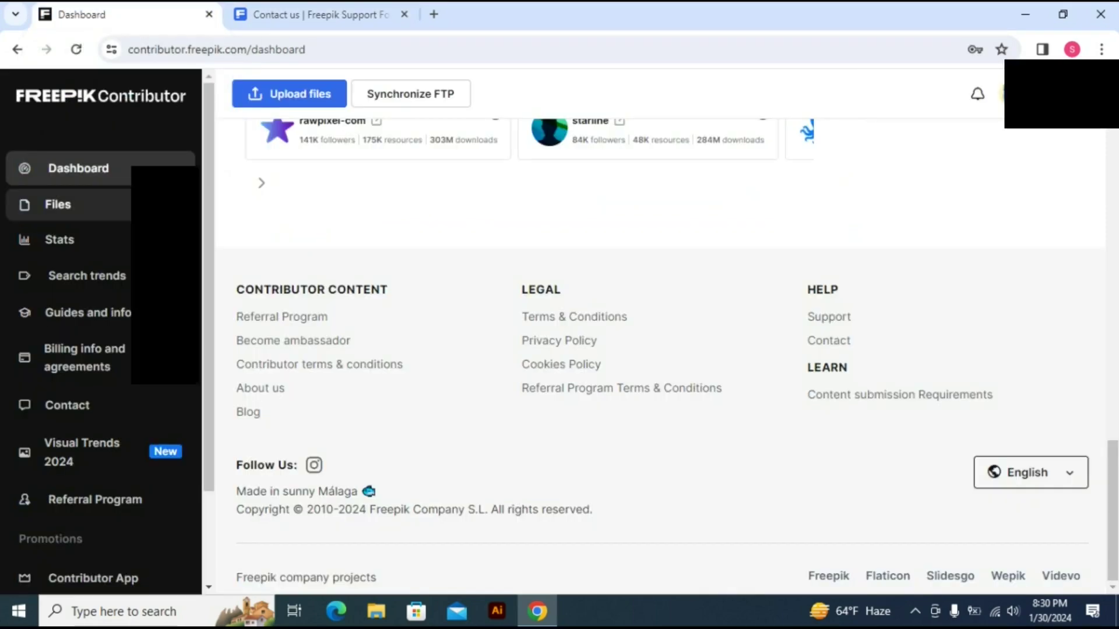
pyautogui.click(58, 204)
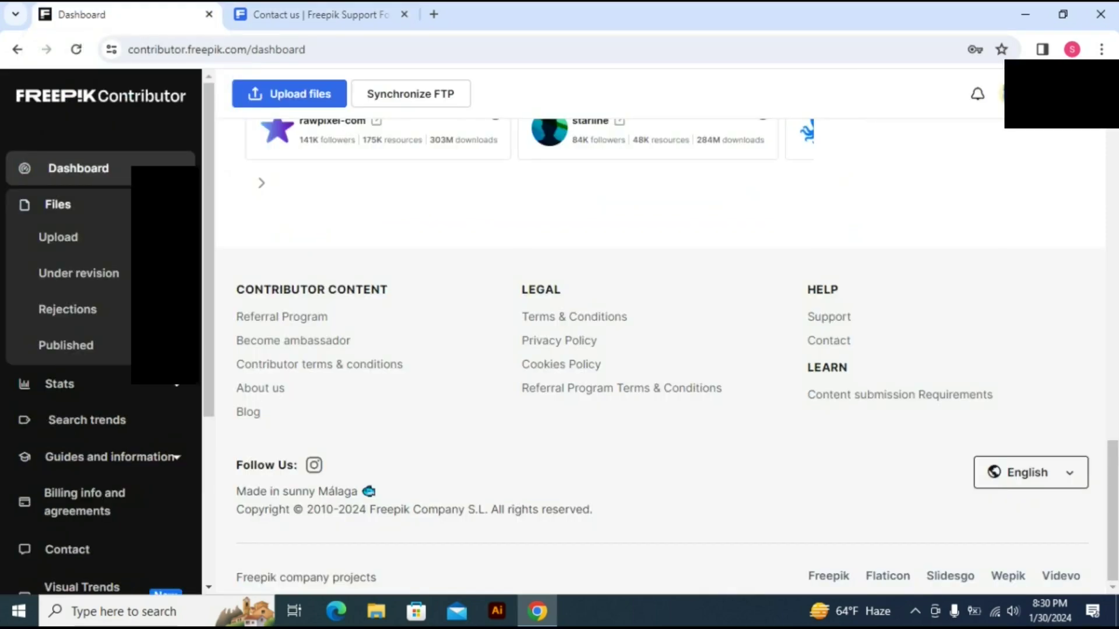
pyautogui.click(65, 345)
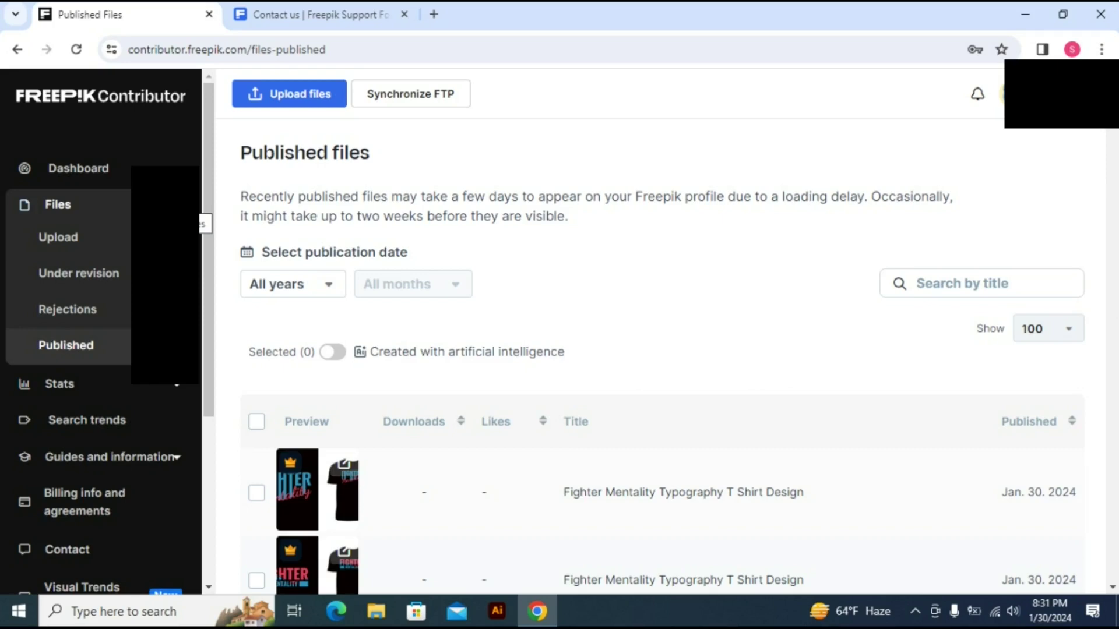
pyautogui.click(58, 204)
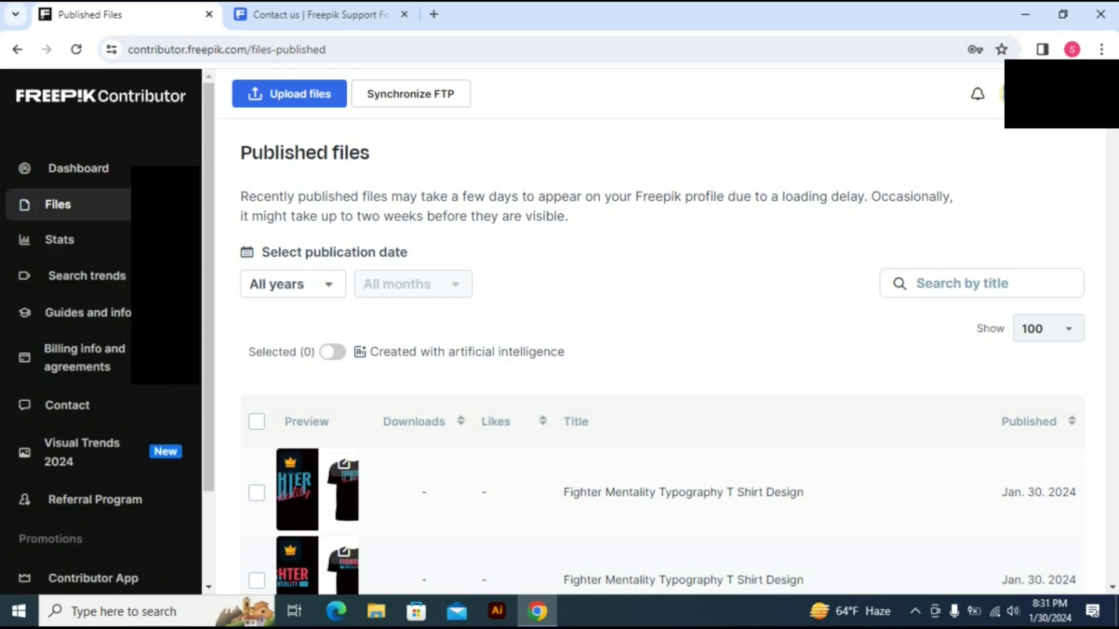
pyautogui.scroll(-1, 663, 361)
pyautogui.scroll(1, 663, 361)
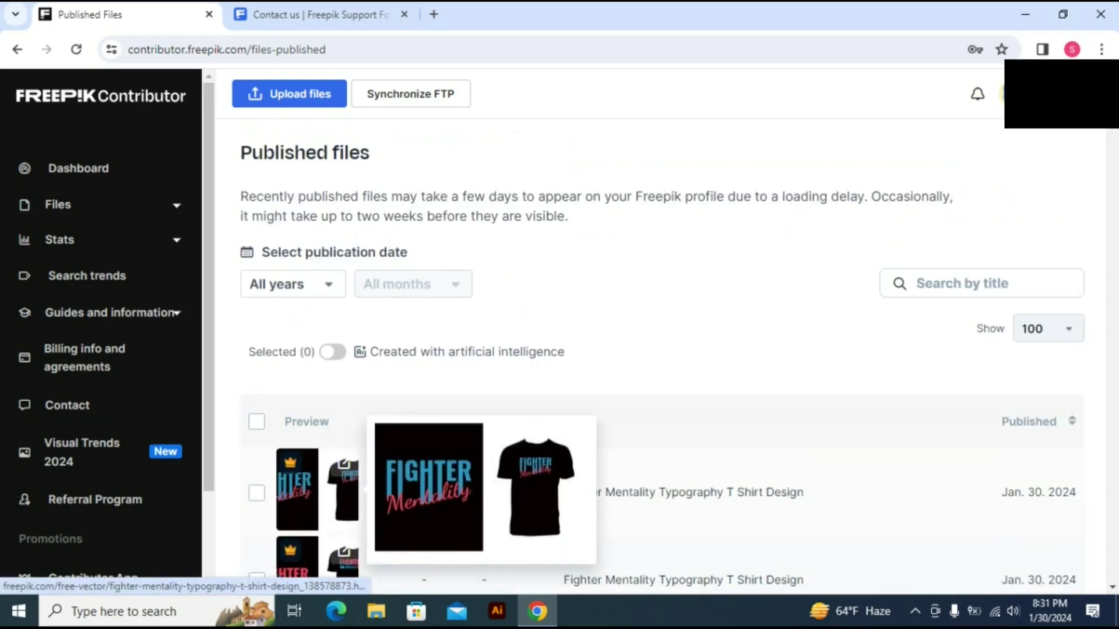
pyautogui.rightClick(299, 474)
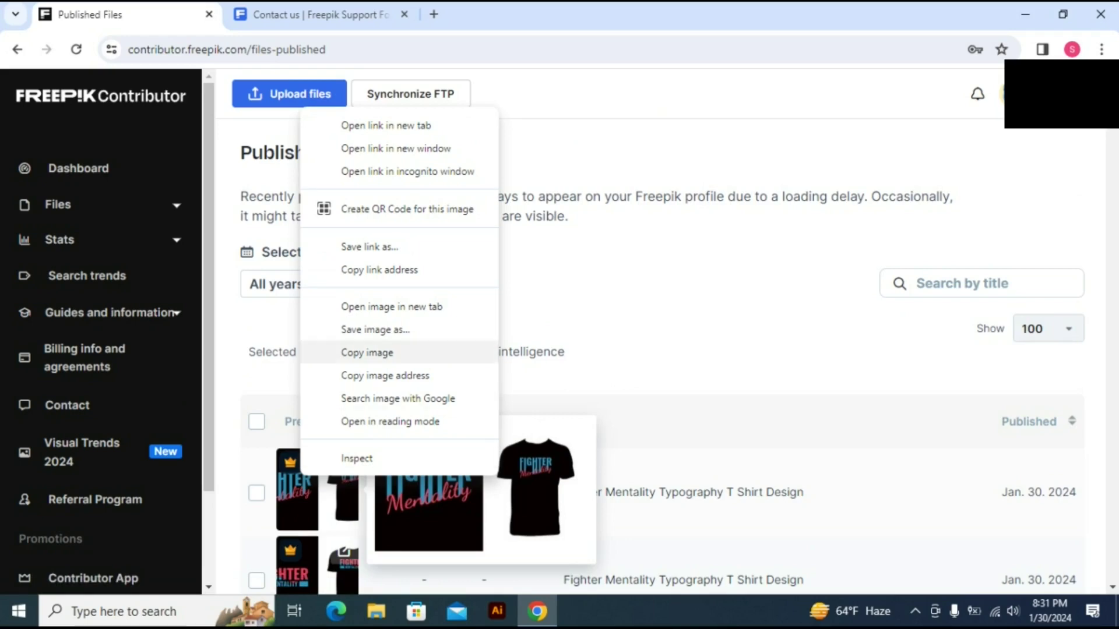
pyautogui.click(379, 269)
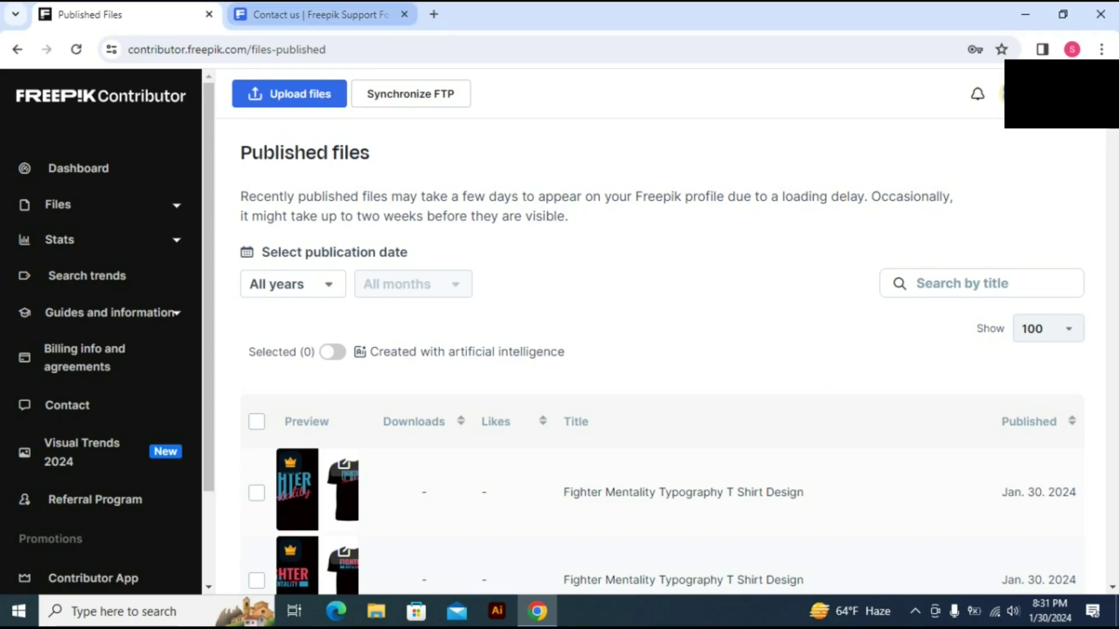
pyautogui.click(315, 14)
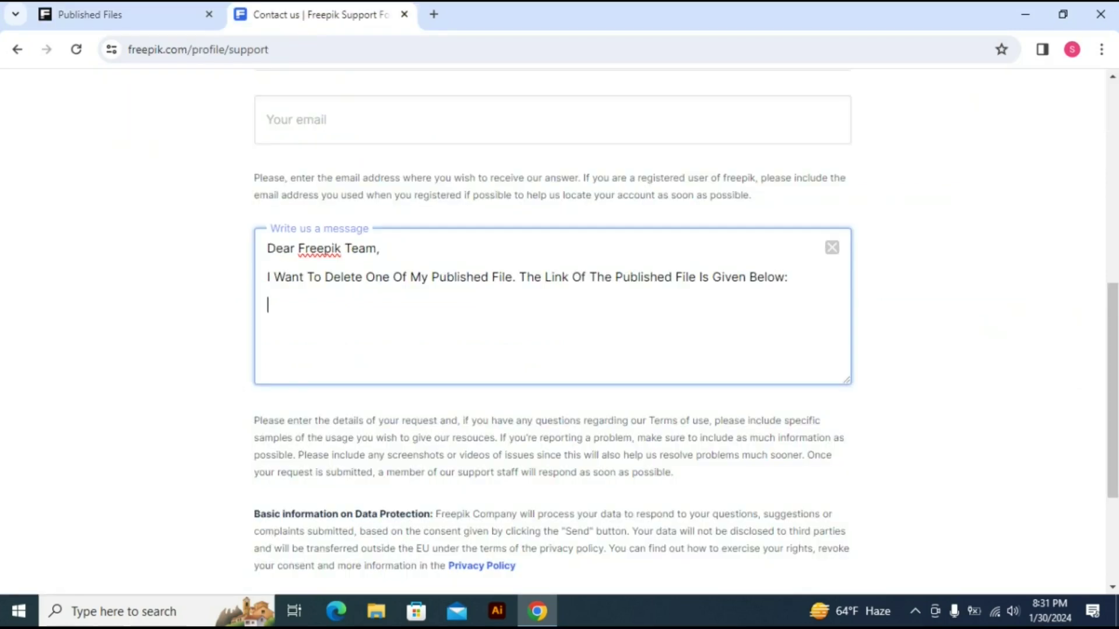
# Paste the design's link and add 'Please Delete The File As Early As Possible.' below it
pyautogui.write('https://freepik.com/free-vector/fighter-mentality-typography-t-shirt-design_138578873.htm?_gl=1*1pgw4ae*_ga*NTg4MzI2ODg0LjE3MDUzMzI1MzA.*_ga_PK4FYLJC1D*MTcwNjY3NDY4OC4xMy4xLjE3MDY2NzU0NDkuNjAuMC4w')
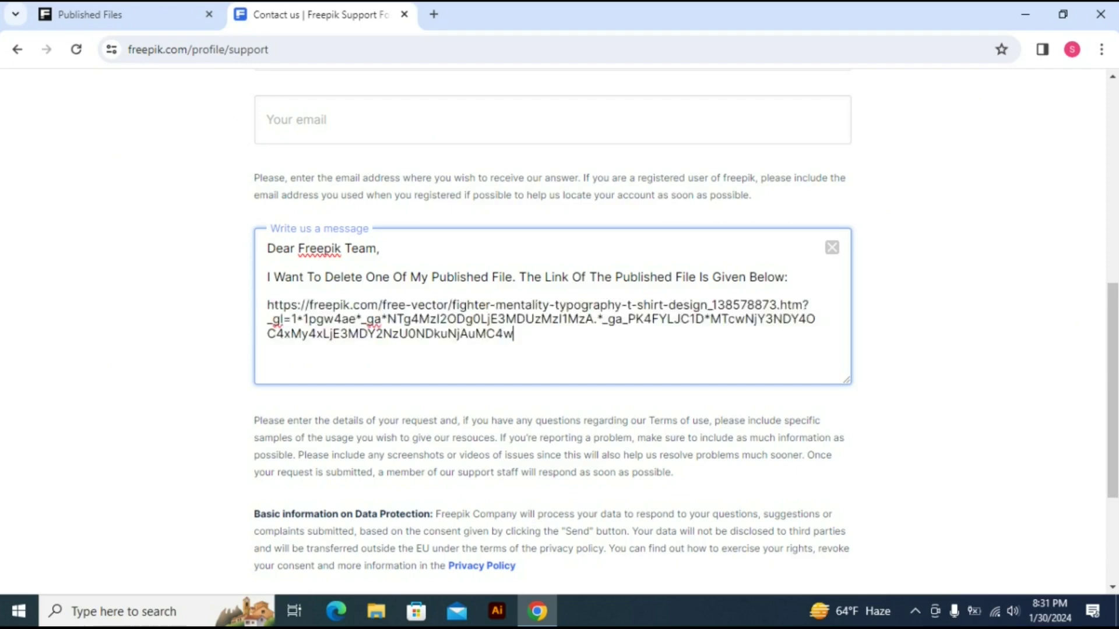
pyautogui.press('Return')
pyautogui.press('Return')
pyautogui.write('Pleas')
pyautogui.write('e Delet')
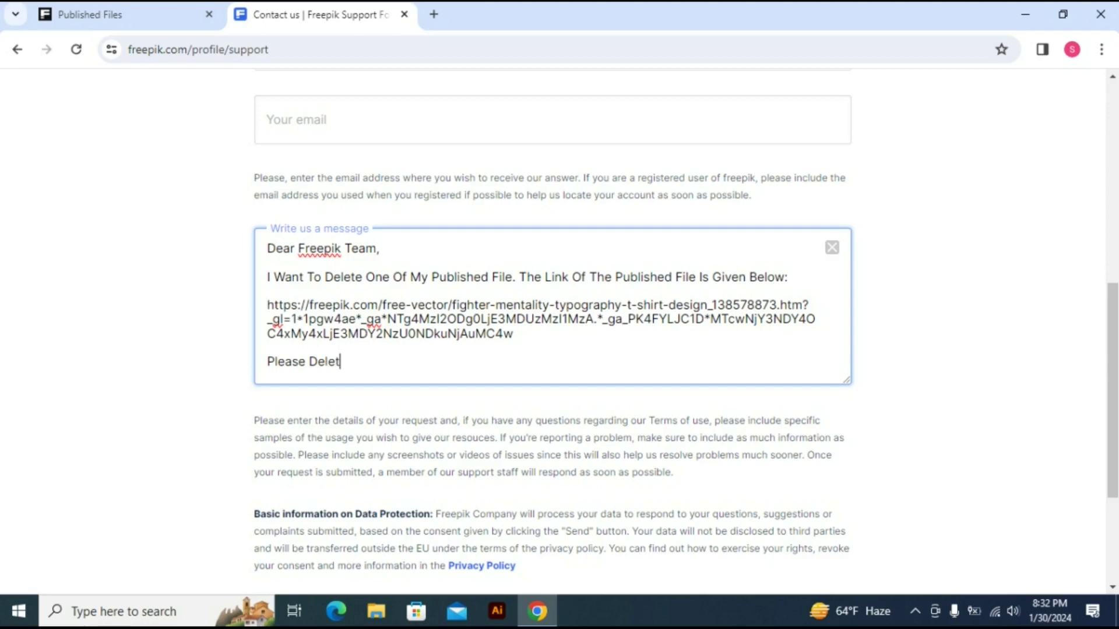
pyautogui.write('e The ')
pyautogui.write('File As')
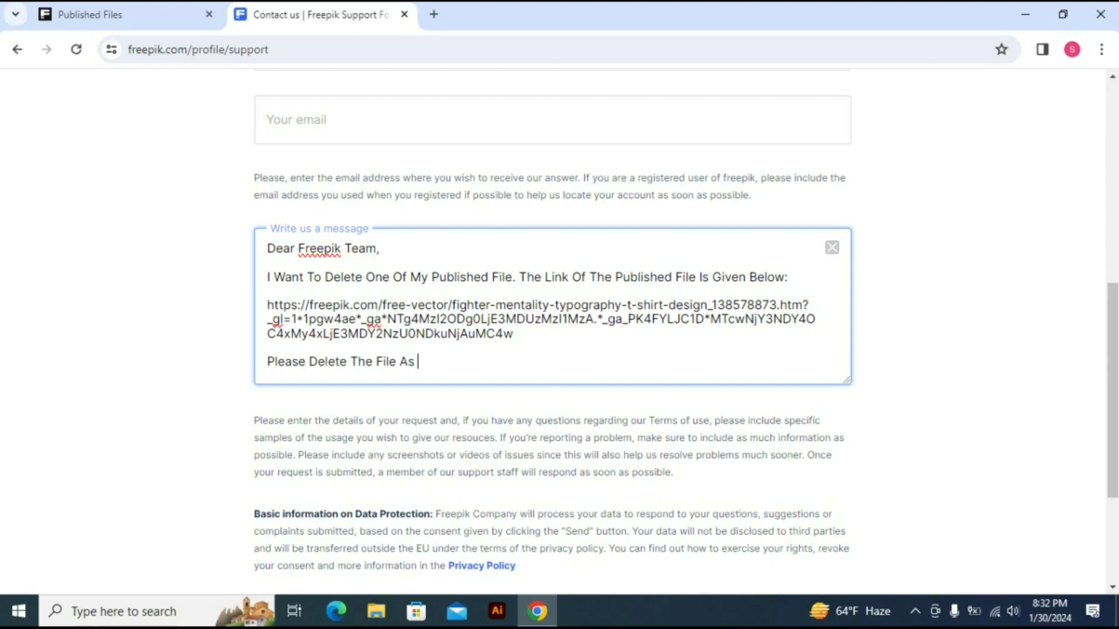
pyautogui.write(' W')
pyautogui.press('BackSpace')
pyautogui.write('Ear')
pyautogui.write('ly As P')
pyautogui.write('o')
pyautogui.write('ssio')
pyautogui.press('BackSpace')
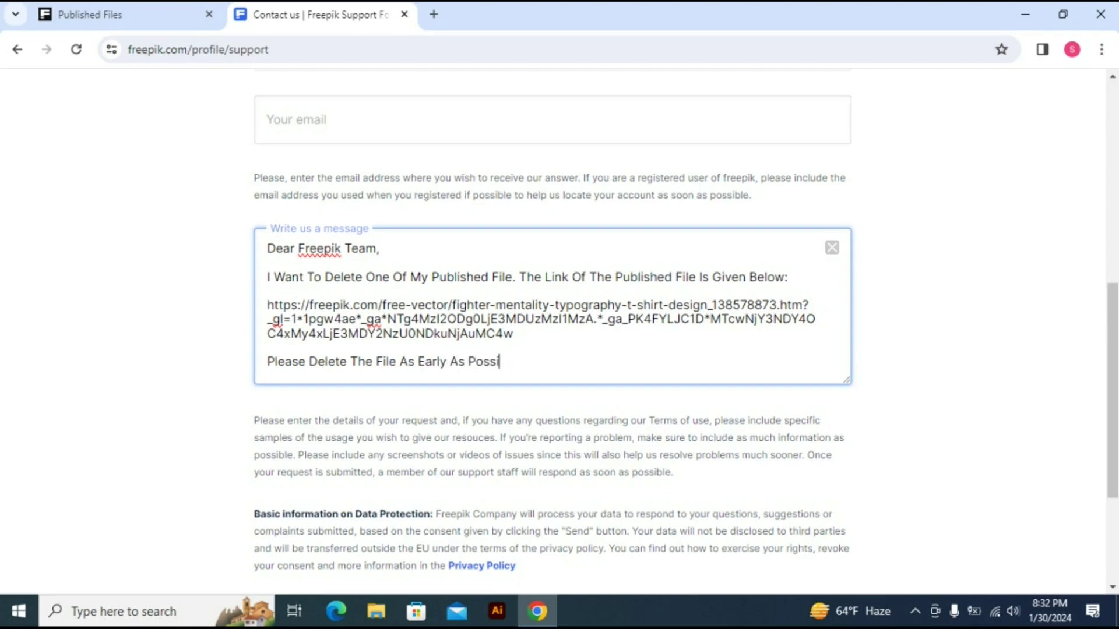
pyautogui.write('ble.')
# Sign off the message with 'Thanks' on a new line
pyautogui.press('Return')
pyautogui.press('Return')
pyautogui.write('Tha')
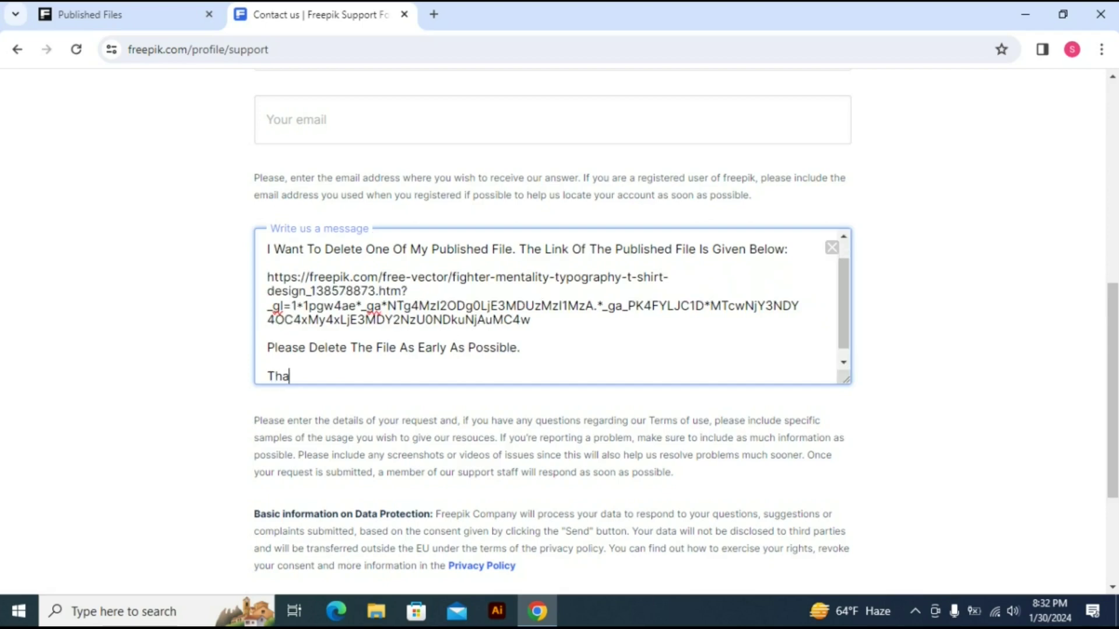
pyautogui.write('nks')
pyautogui.press('Return')
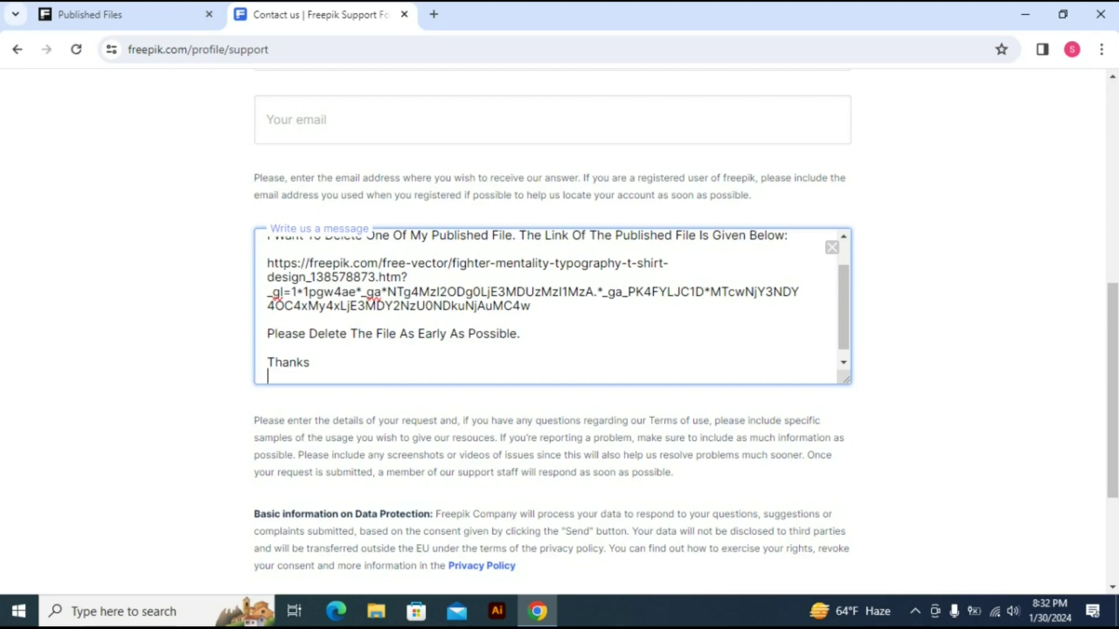
# Tick the 'I'm not a robot' reCAPTCHA checkbox below the message
pyautogui.scroll(-3, 560, 332)
pyautogui.click(282, 428)
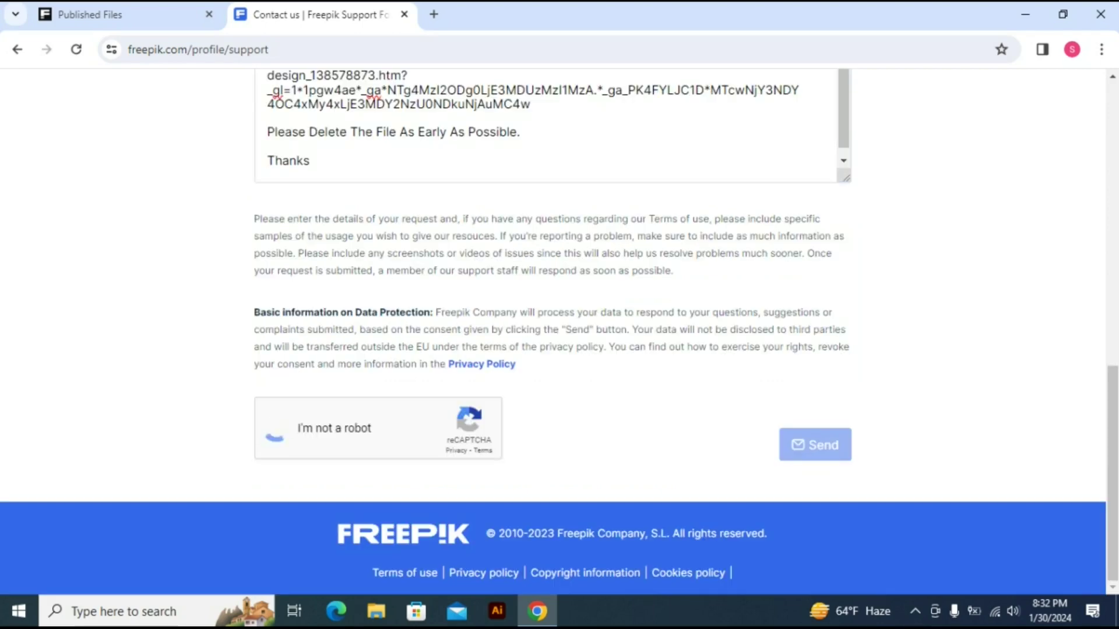